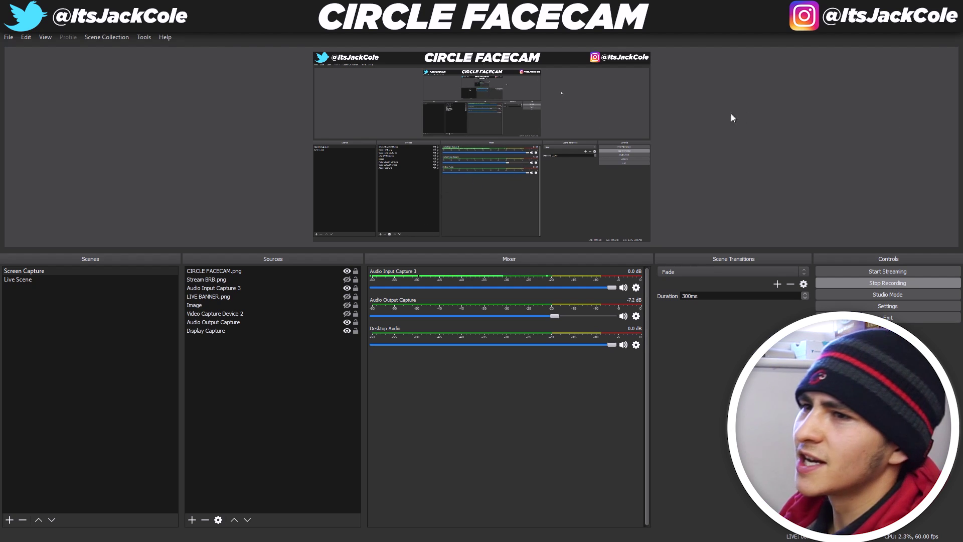
Step: Drag the preview splitter down to enlarge the preview, then back up partway
drag(510, 252, 536, 435)
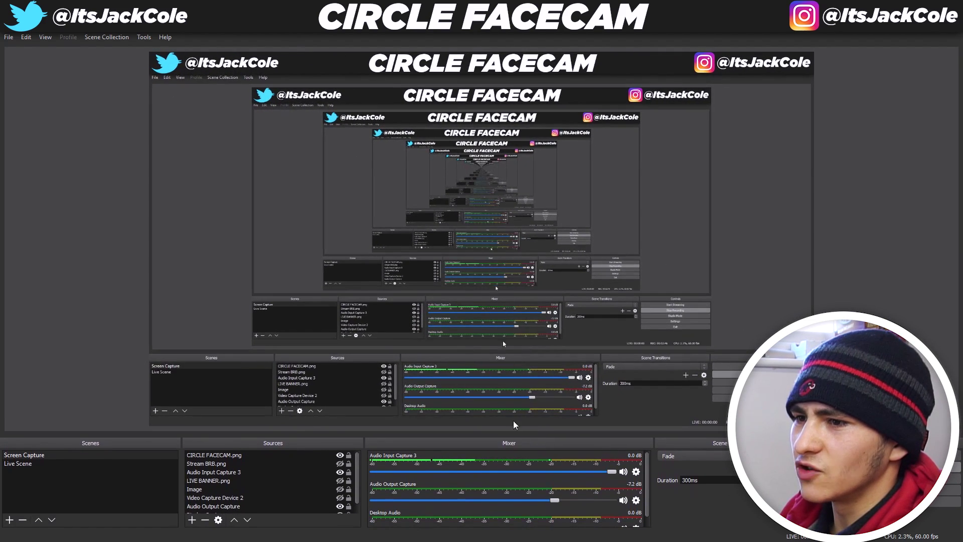
drag(504, 436, 514, 279)
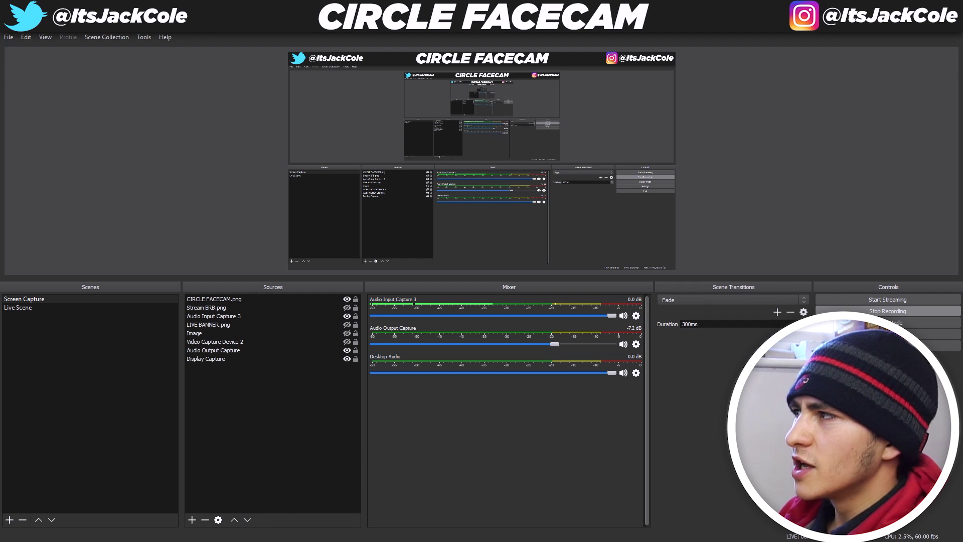
key(super+e)
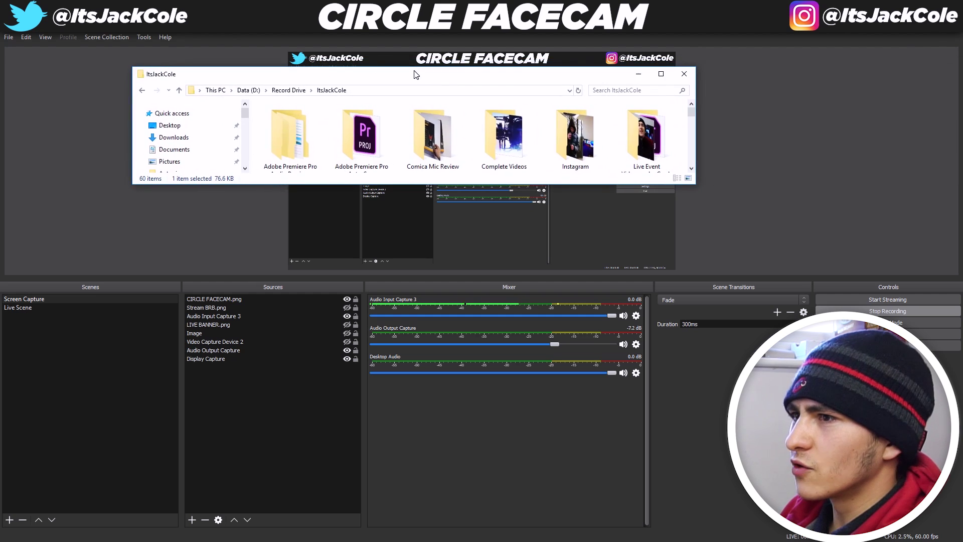
double_click(414, 71)
double_click(854, 190)
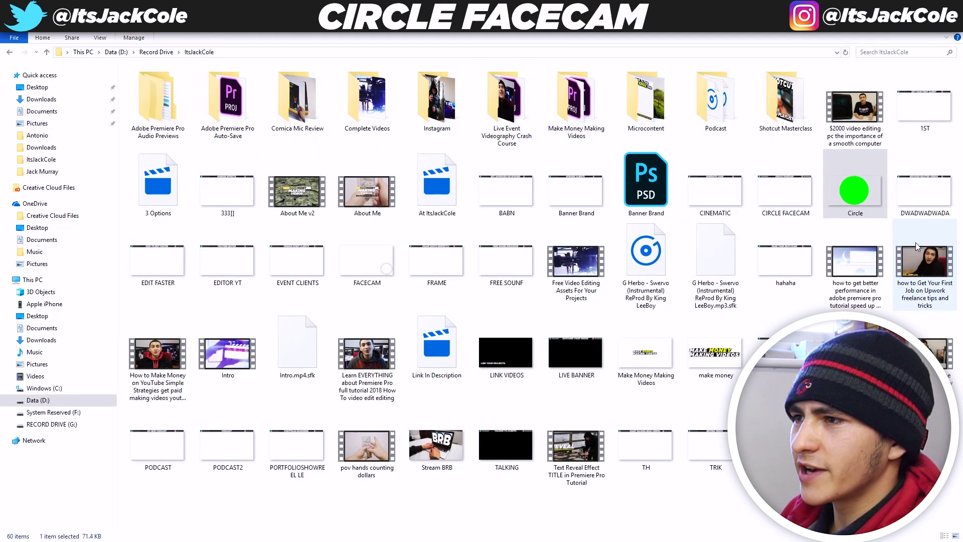
double_click(507, 113)
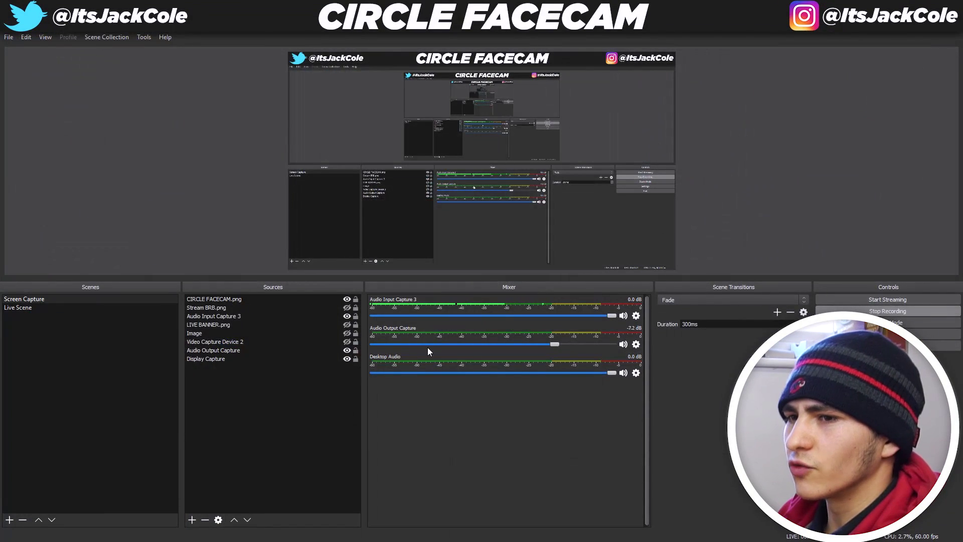
Step: Add a Video Capture Device source named Video Capture Device 3 to the scene
click(296, 401)
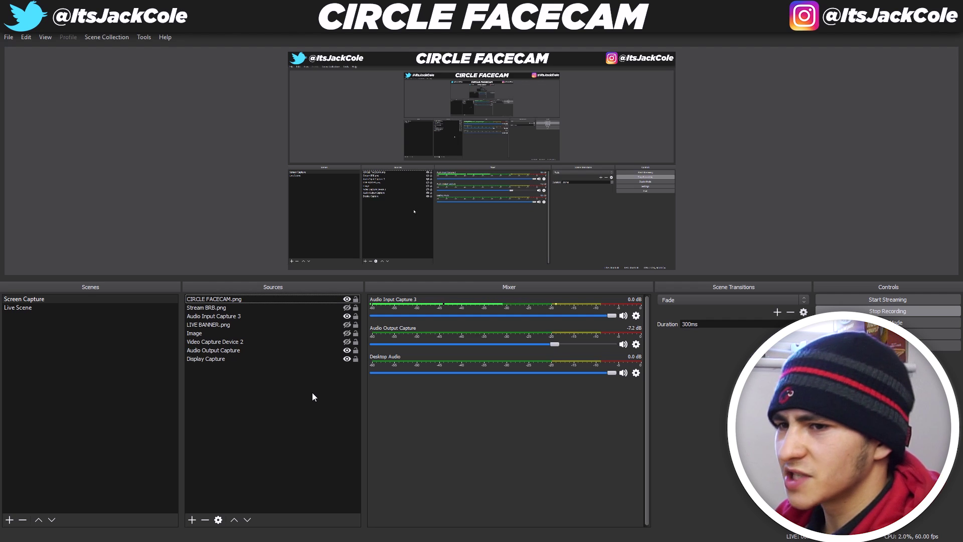
click(192, 520)
click(317, 419)
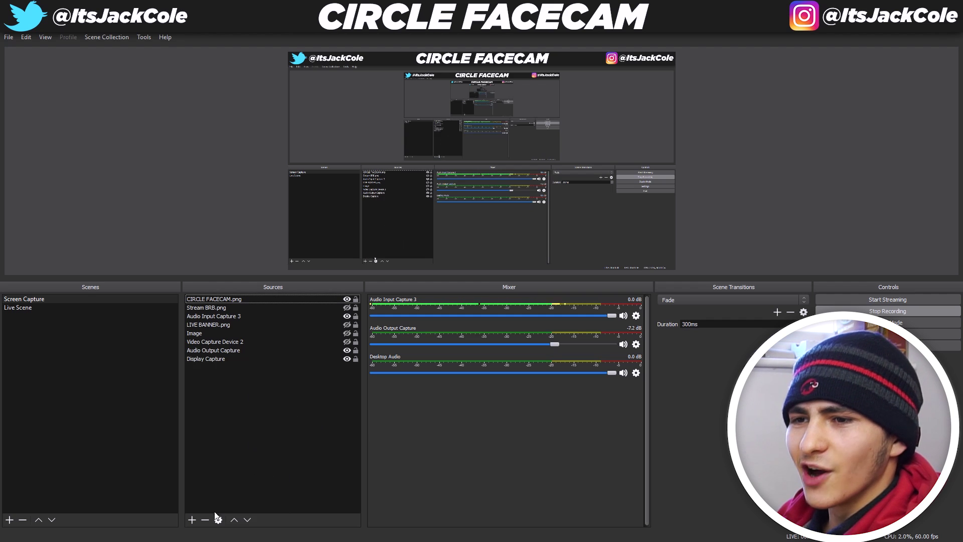
click(193, 520)
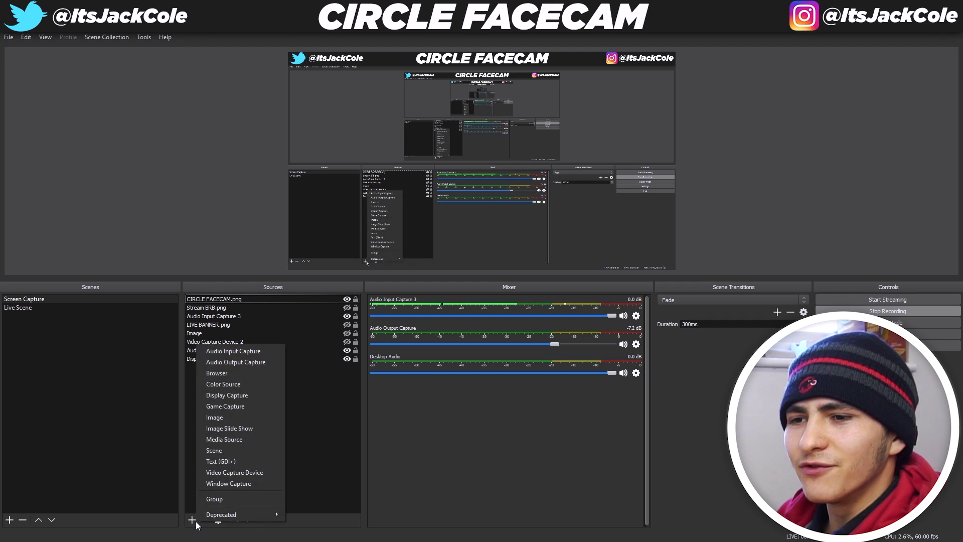
click(246, 472)
click(512, 354)
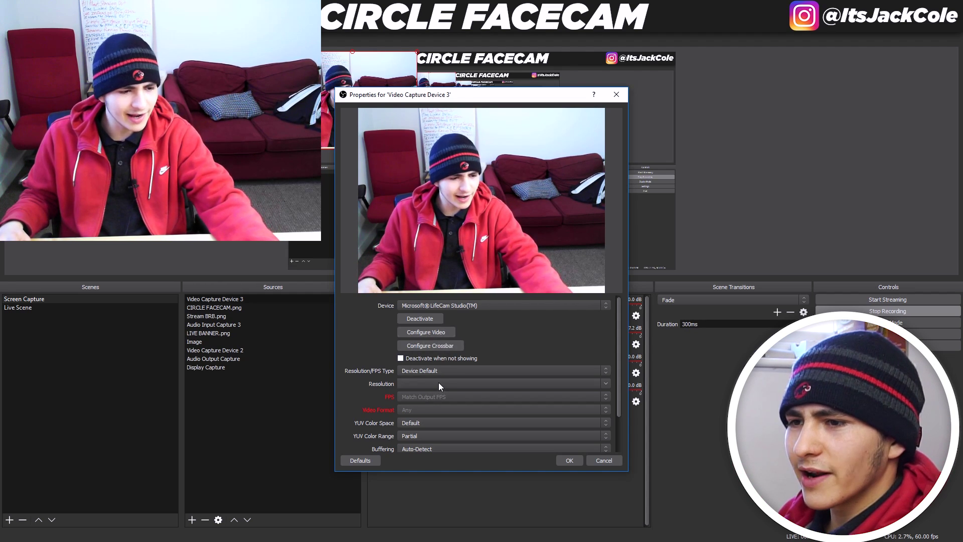
Step: Set the webcam's Resolution/FPS Type to Custom at 1920x1080
click(423, 372)
click(418, 384)
text(1920x10809)
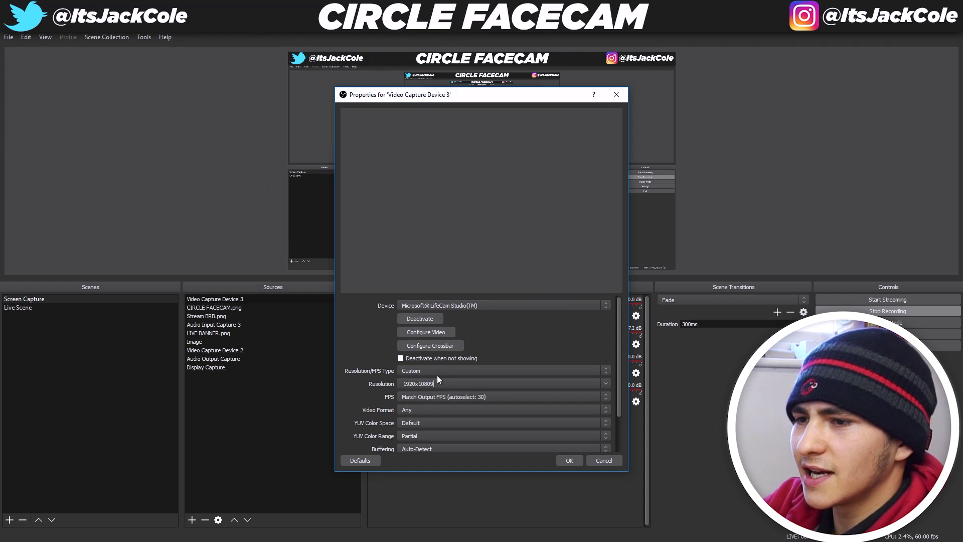
key(BackSpace)
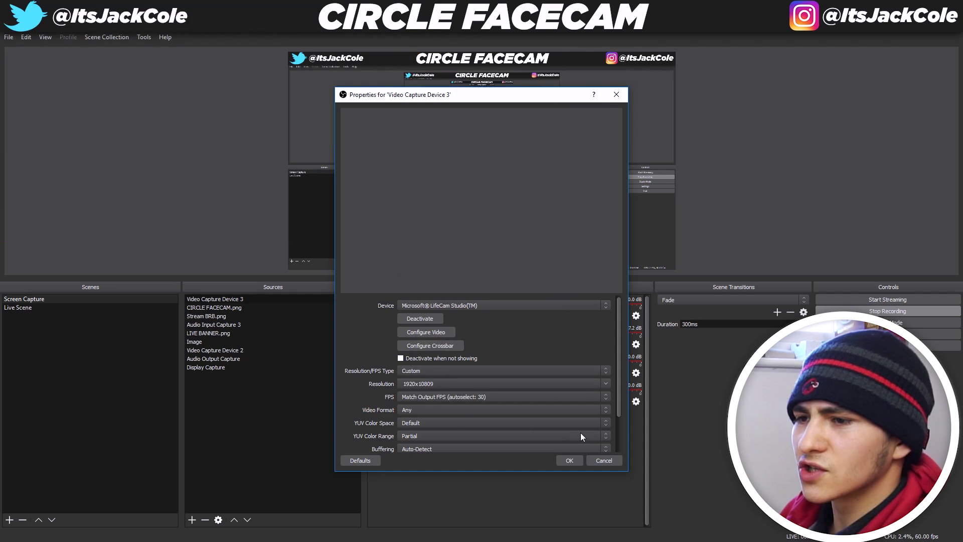
click(570, 460)
Step: Reopen Video Capture Device 3's properties and deactivate the webcam device
click(284, 307)
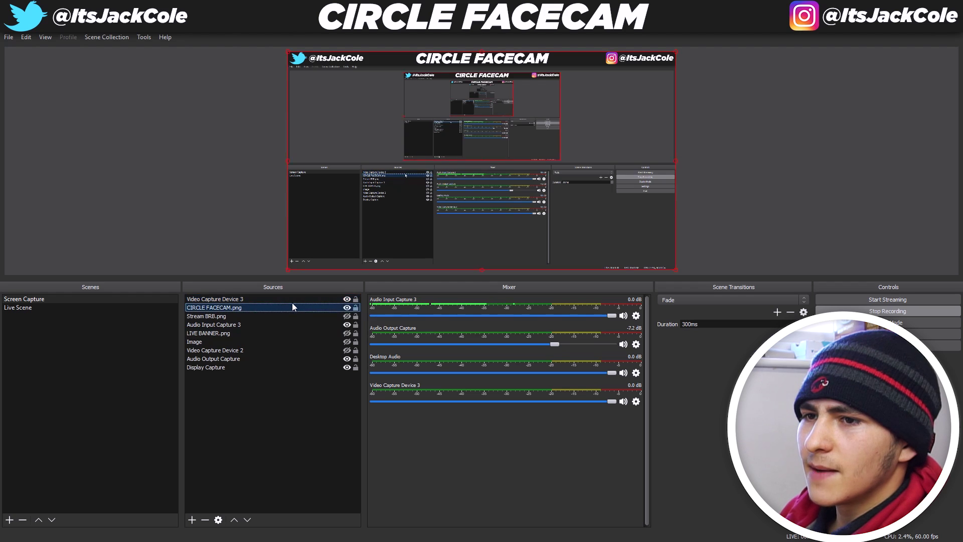
click(315, 301)
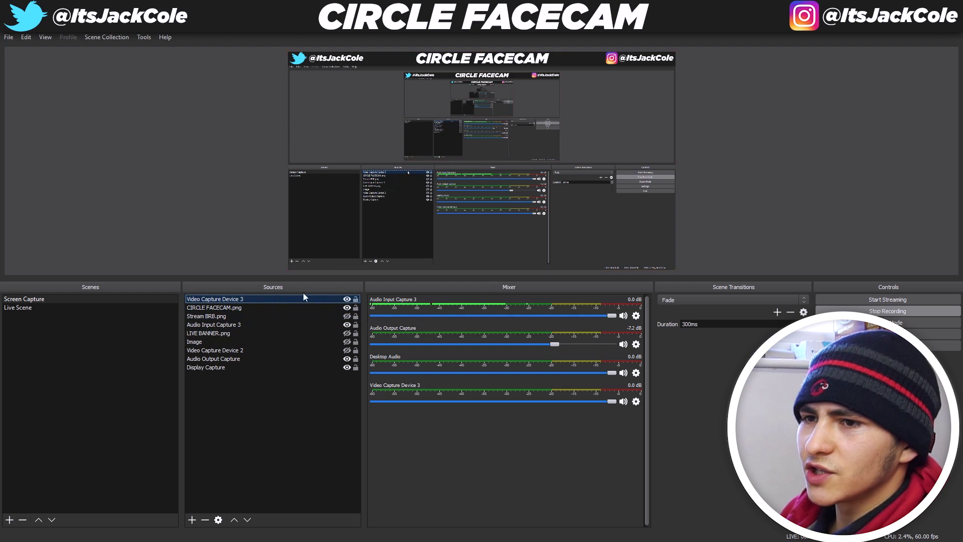
double_click(294, 299)
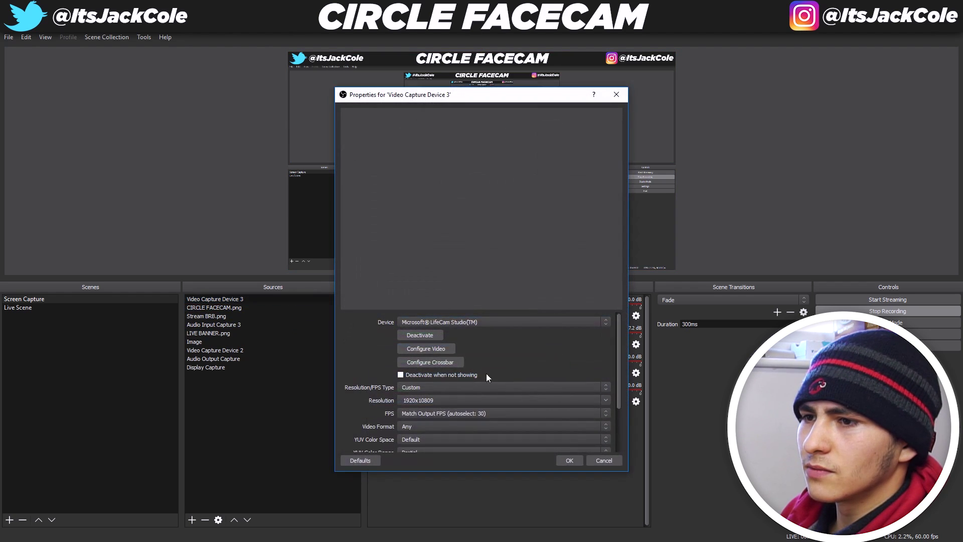
click(420, 335)
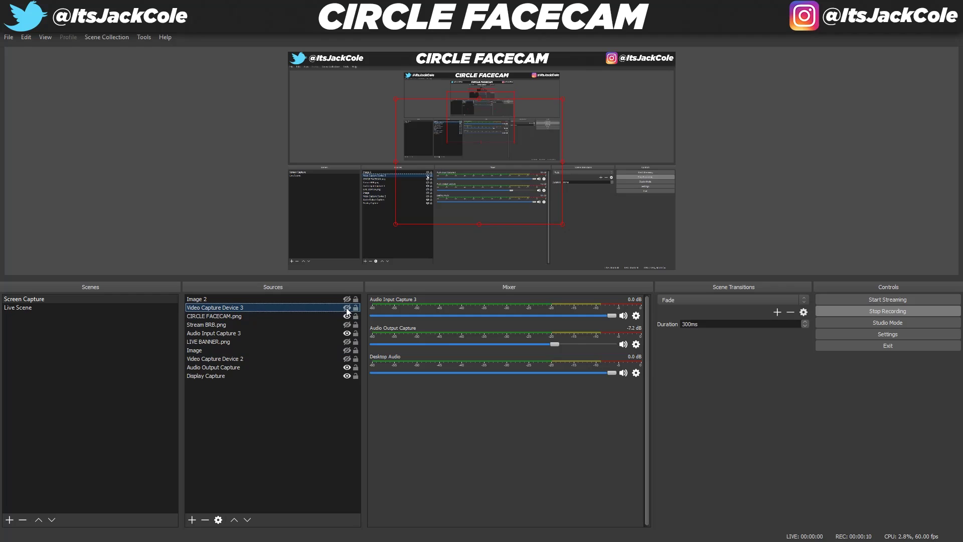
Step: Add an Image Mask/Blend filter to the webcam with type Alpha Mask (Alpha Channel)
right_click(290, 307)
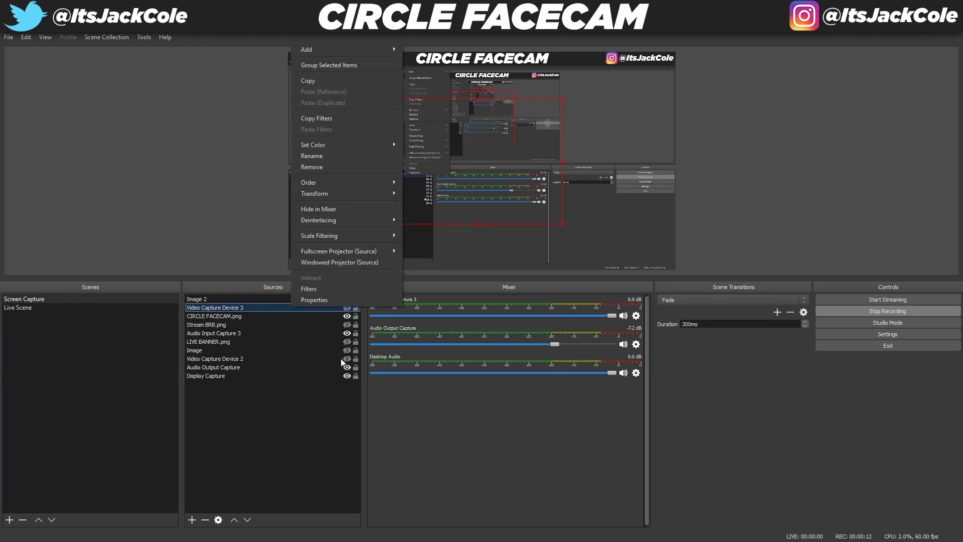
click(336, 293)
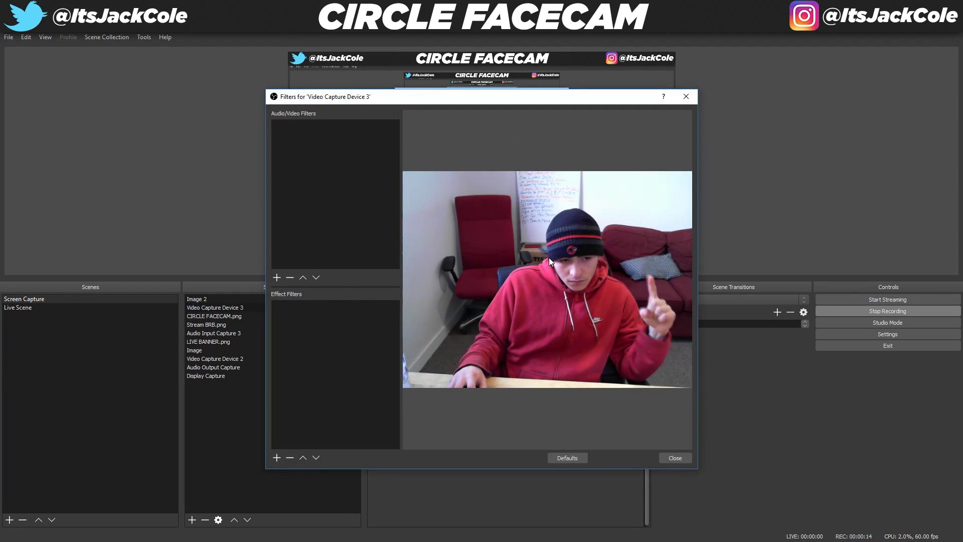
click(276, 458)
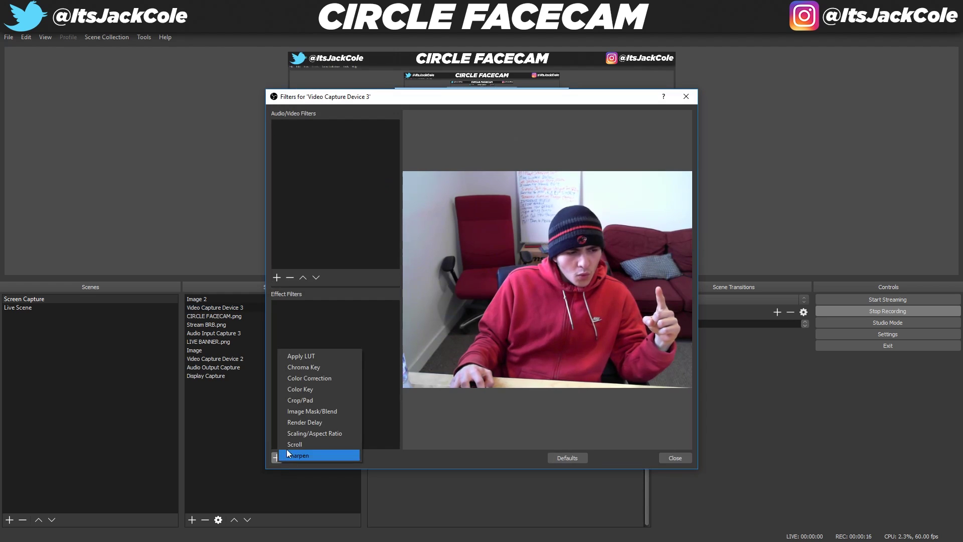
click(321, 411)
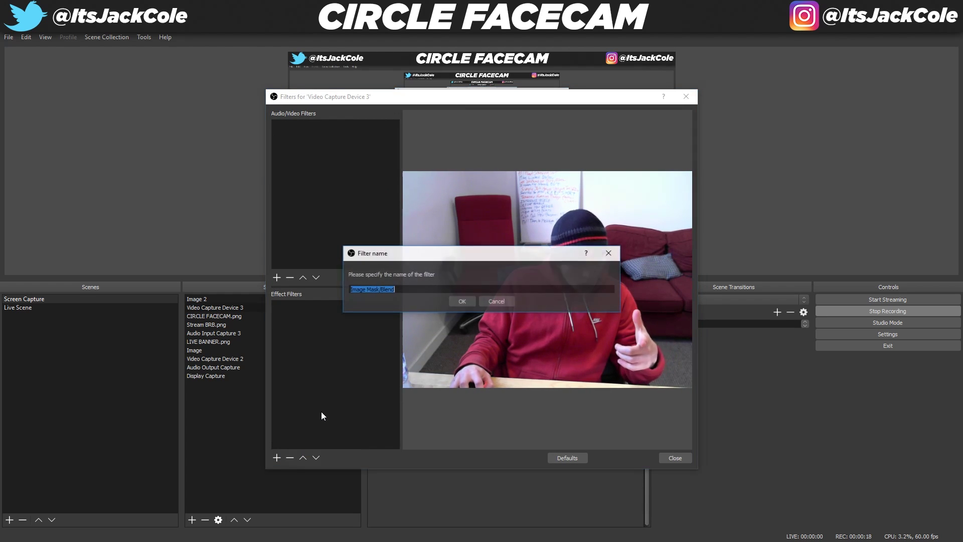
click(463, 300)
click(673, 334)
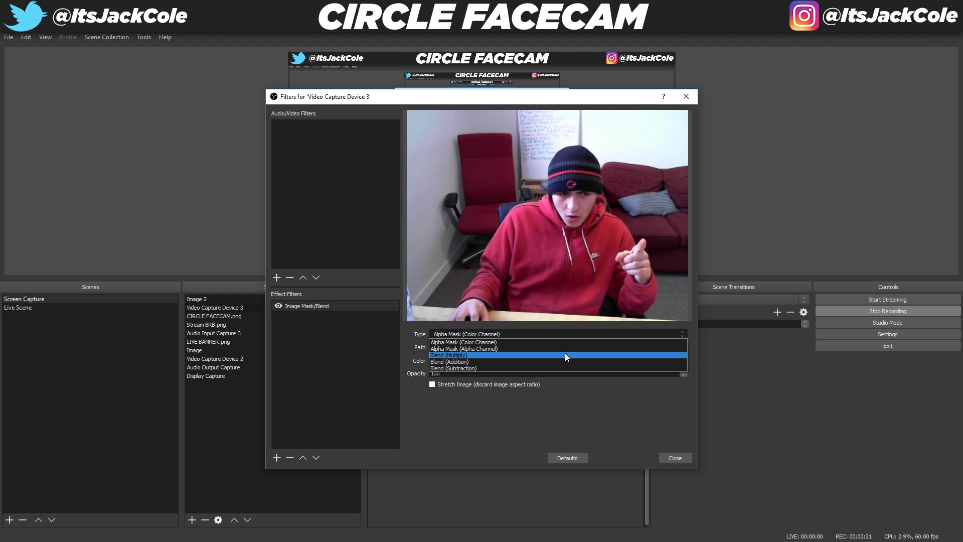
click(556, 349)
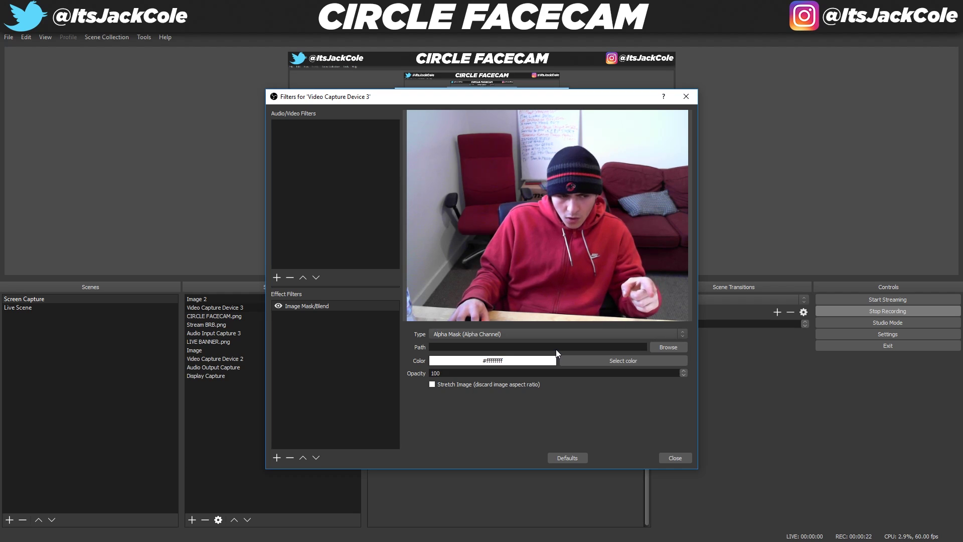
Step: Use Circle.png from D:\Record Drive\ItsJackCole as the mask, then shrink the webcam lower right
click(655, 347)
click(440, 129)
click(302, 163)
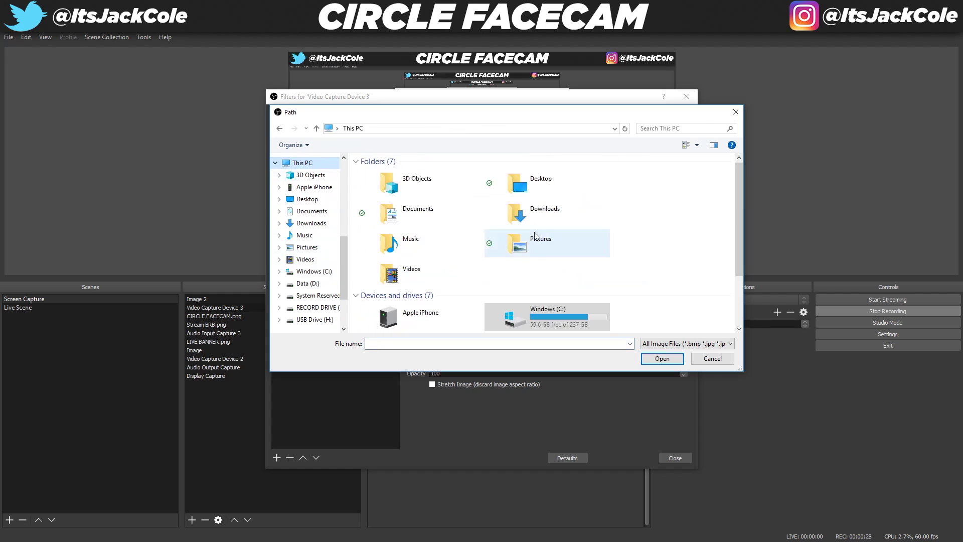
click(307, 283)
double_click(537, 251)
double_click(646, 185)
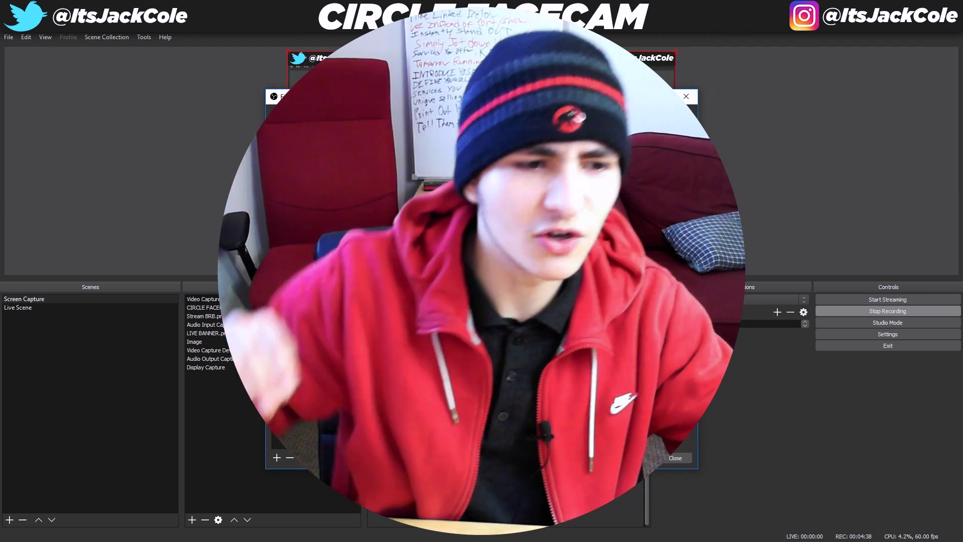
click(674, 459)
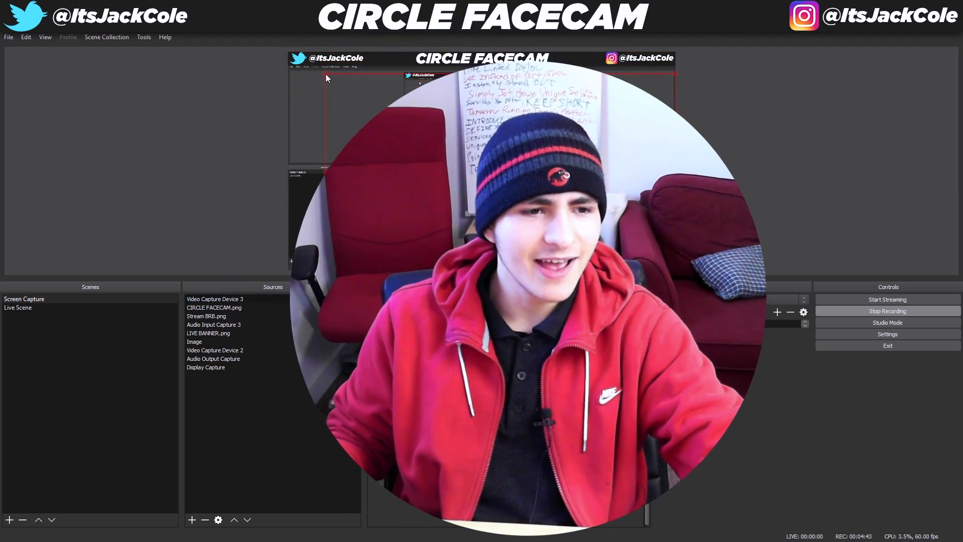
drag(326, 74, 648, 168)
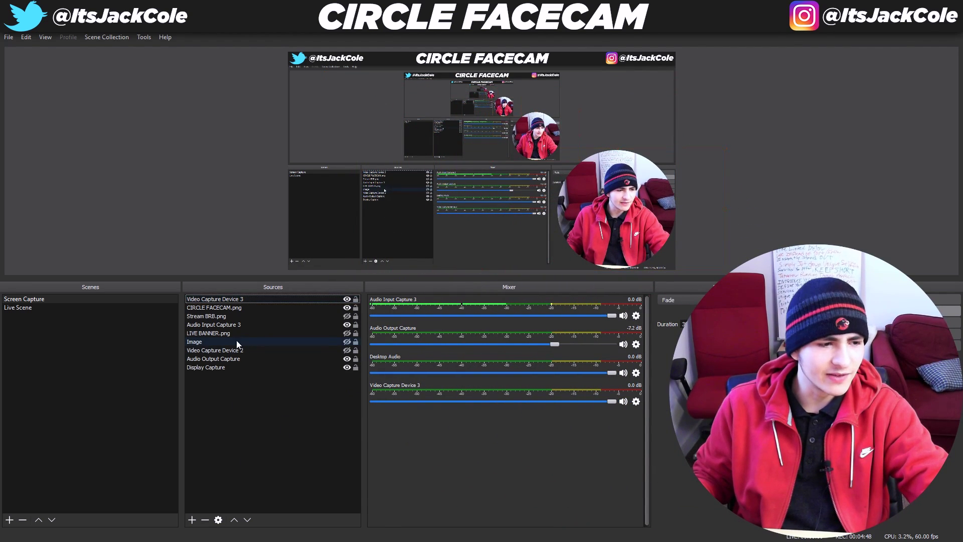
Step: Add an Image source, Image 2, showing FACECAM.png and nudge it up-left on the canvas
click(192, 520)
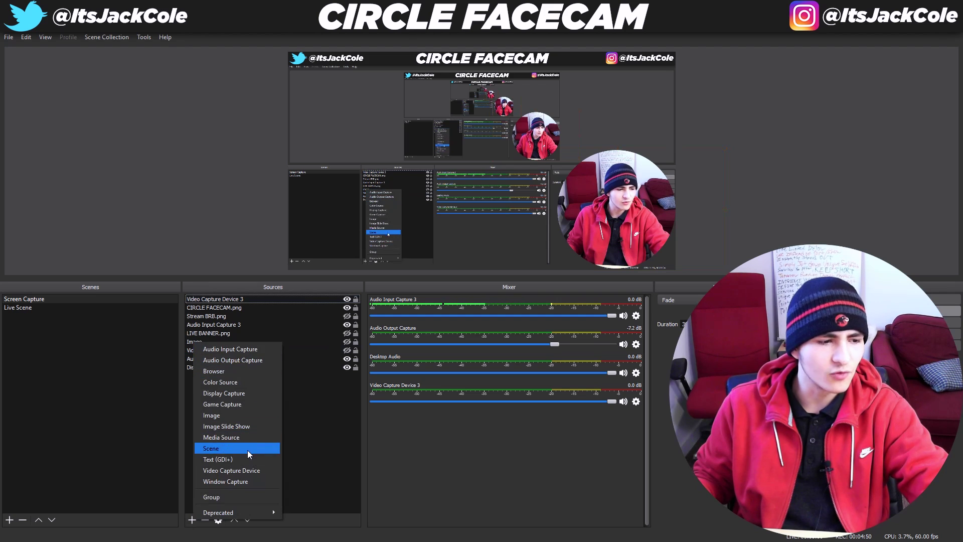
click(232, 415)
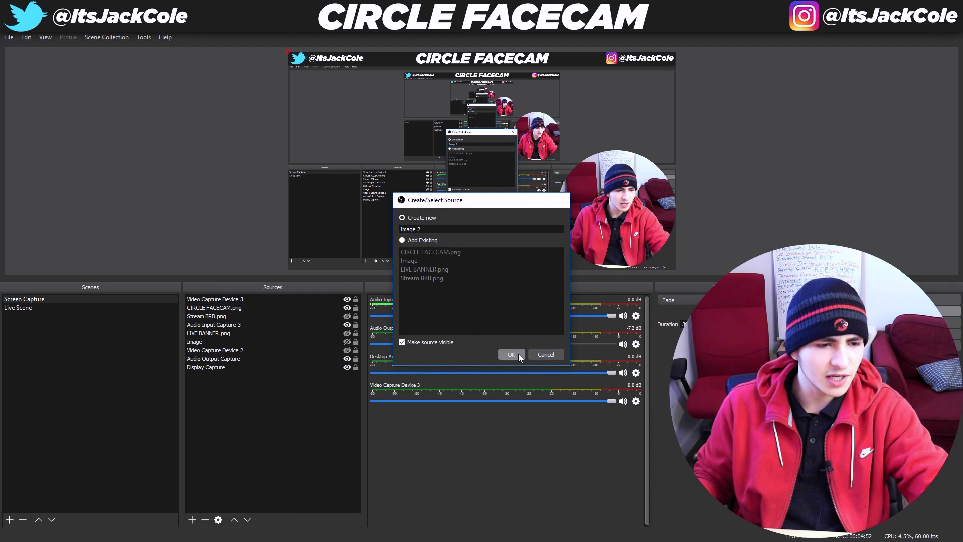
click(517, 354)
click(589, 389)
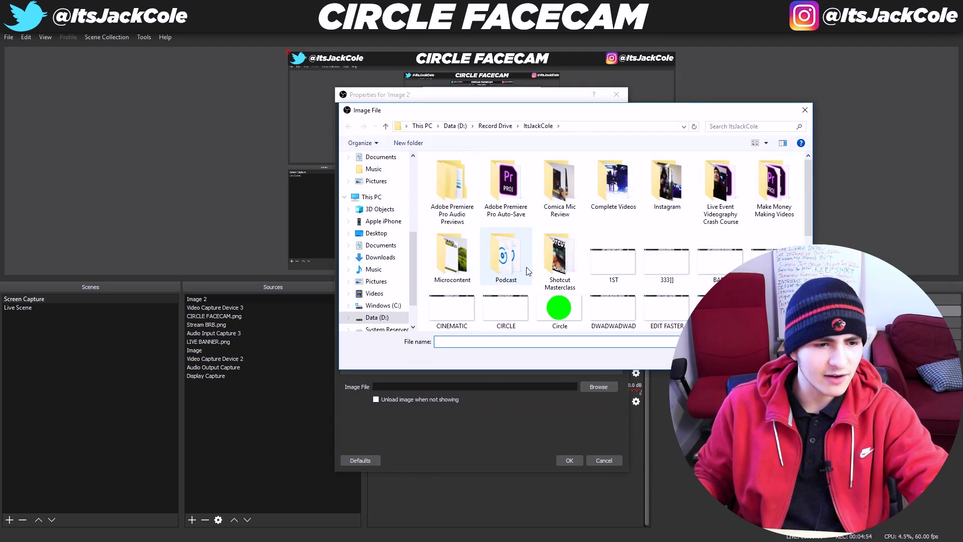
scroll(537, 276, down, 1)
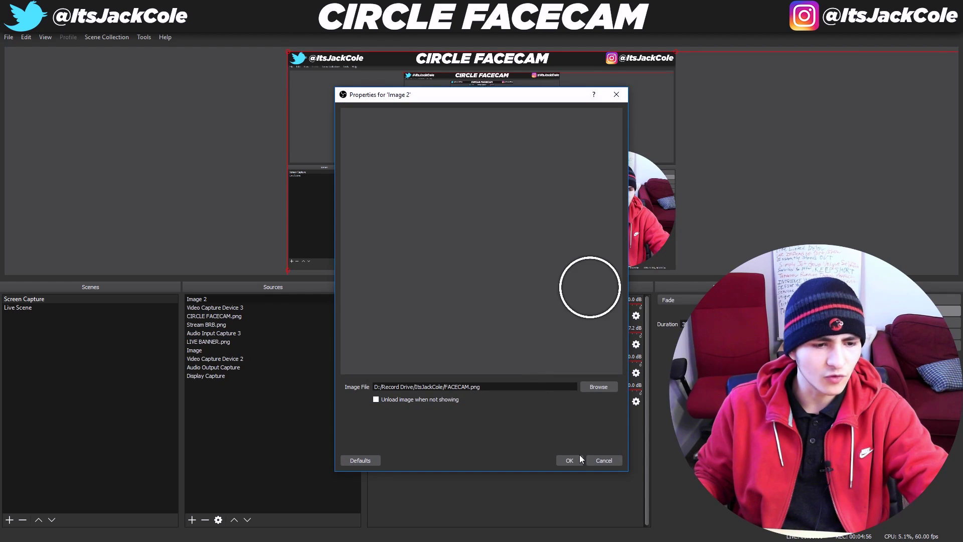
click(570, 460)
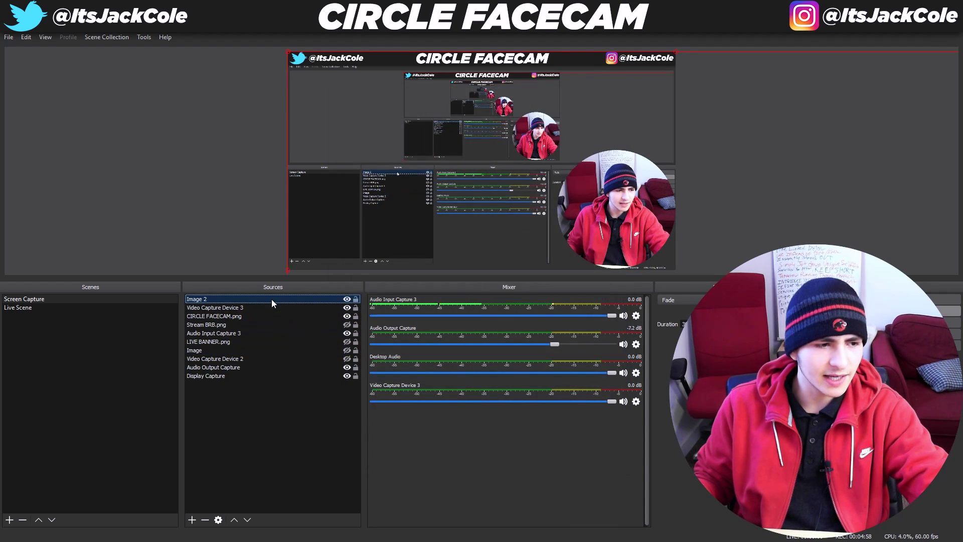
click(294, 60)
drag(294, 60, 290, 57)
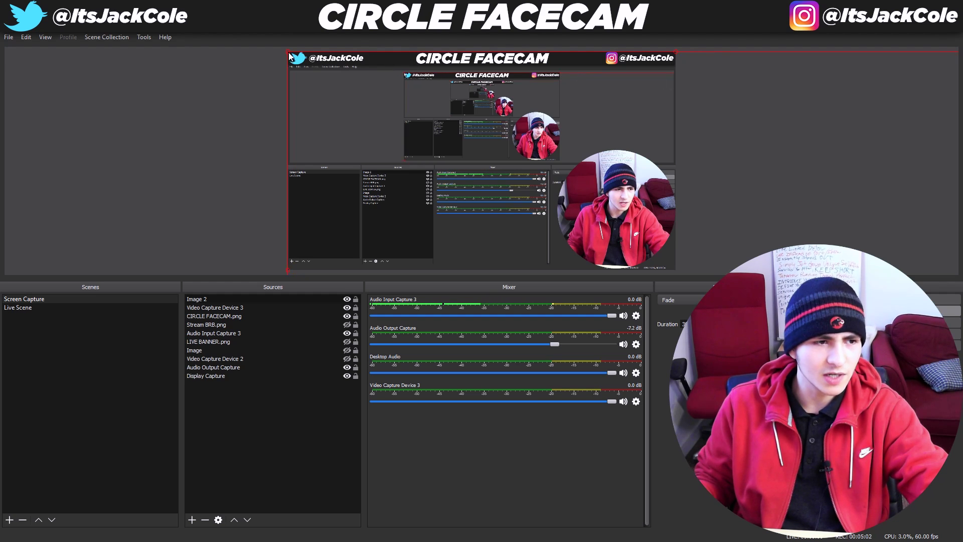
Step: Move the ring image over the webcam, resize it to match, and nudge it right
drag(641, 215, 407, 129)
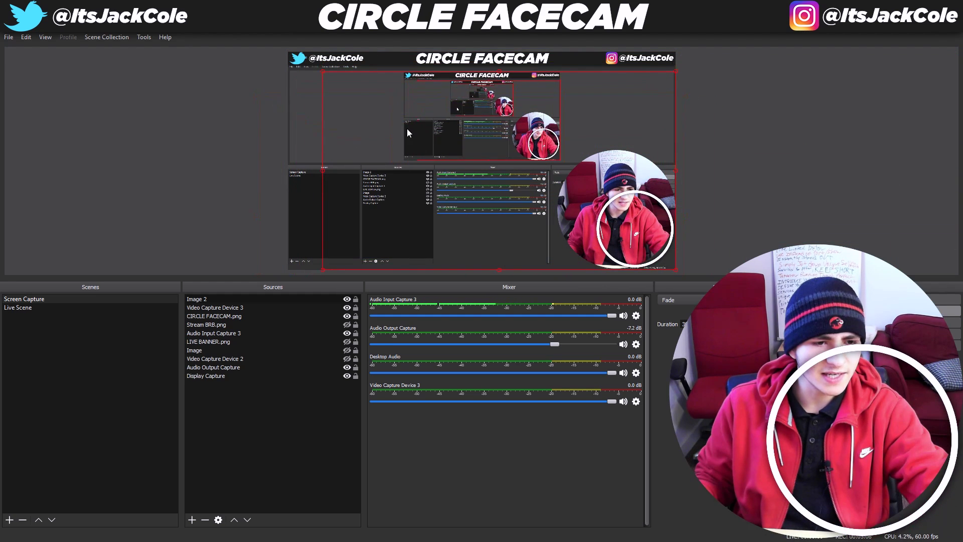
drag(321, 65, 131, 49)
drag(432, 127, 529, 157)
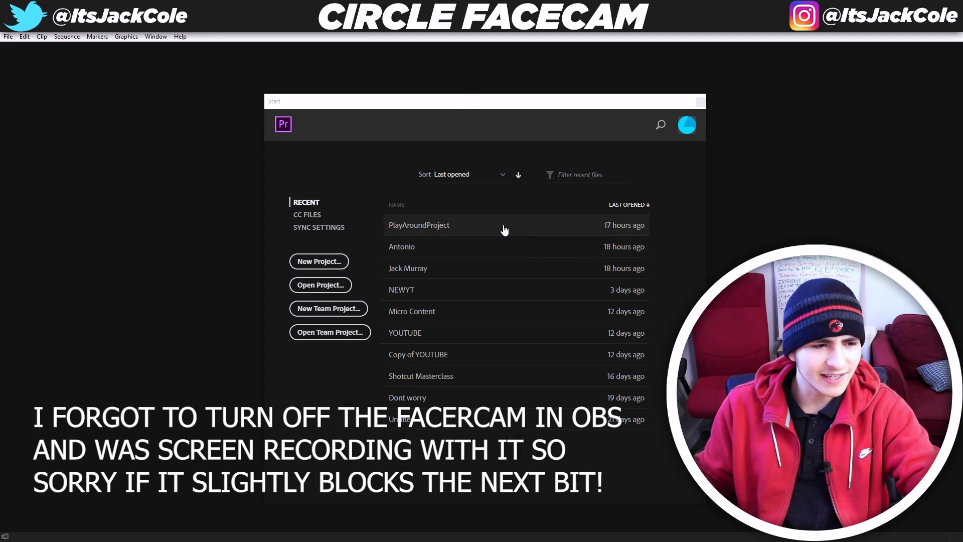
Step: Open PlayAroundProject from the Start screen, skipping the missing-media linking
click(503, 226)
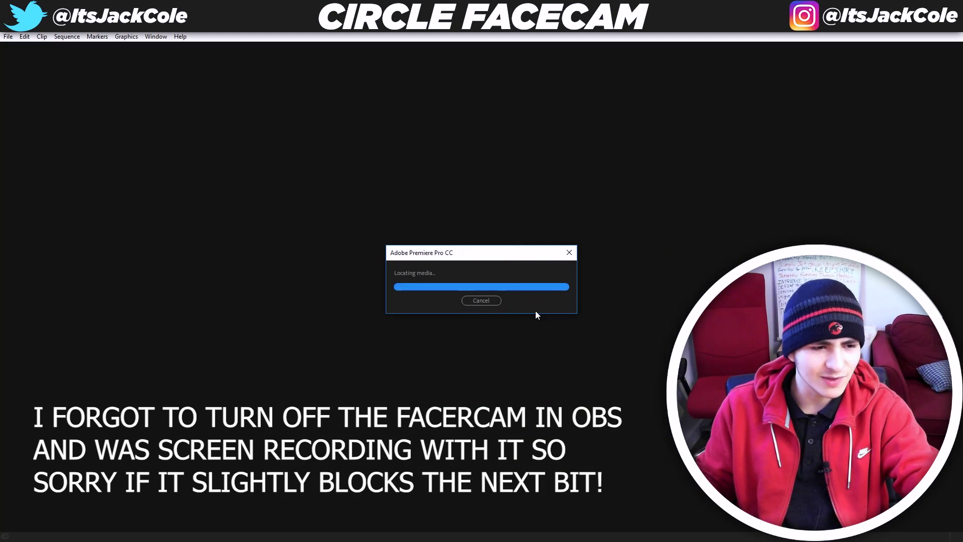
click(630, 386)
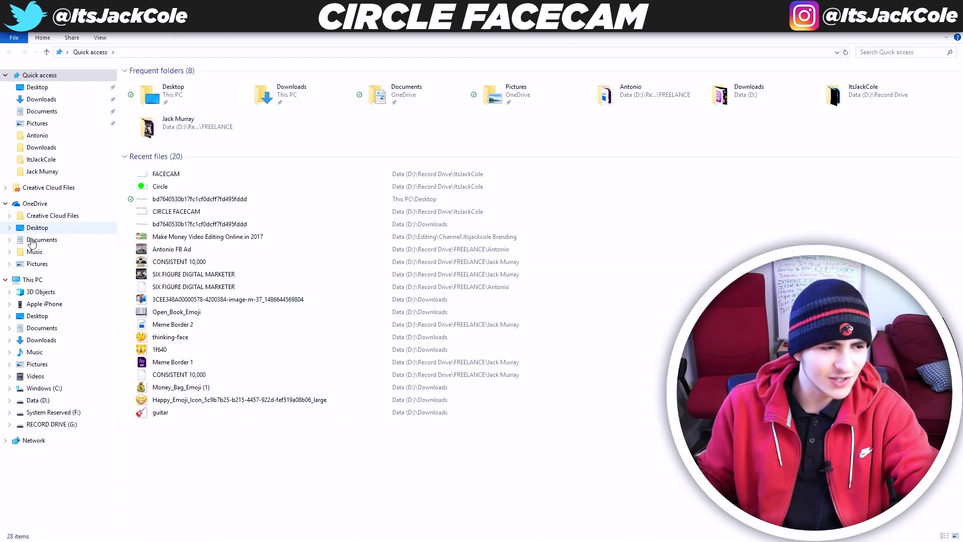
click(50, 279)
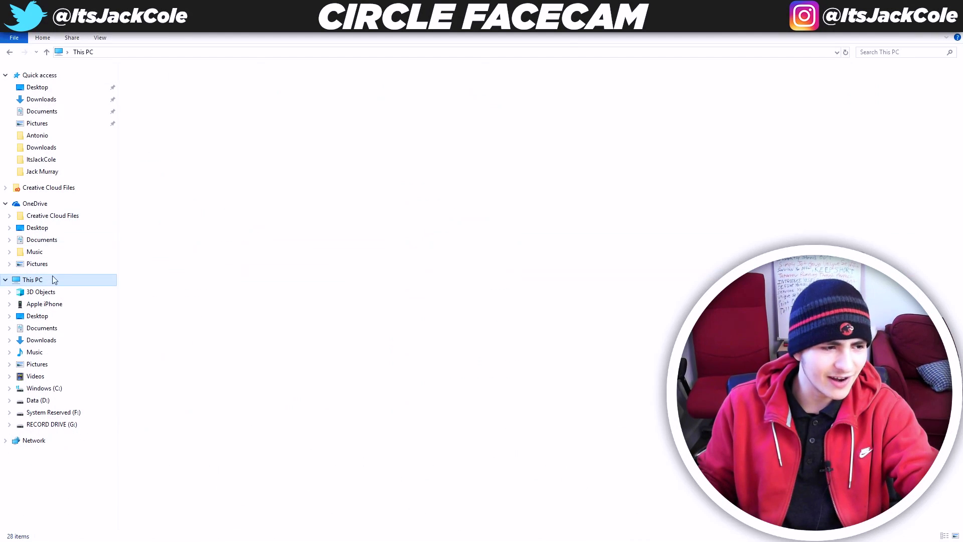
double_click(401, 171)
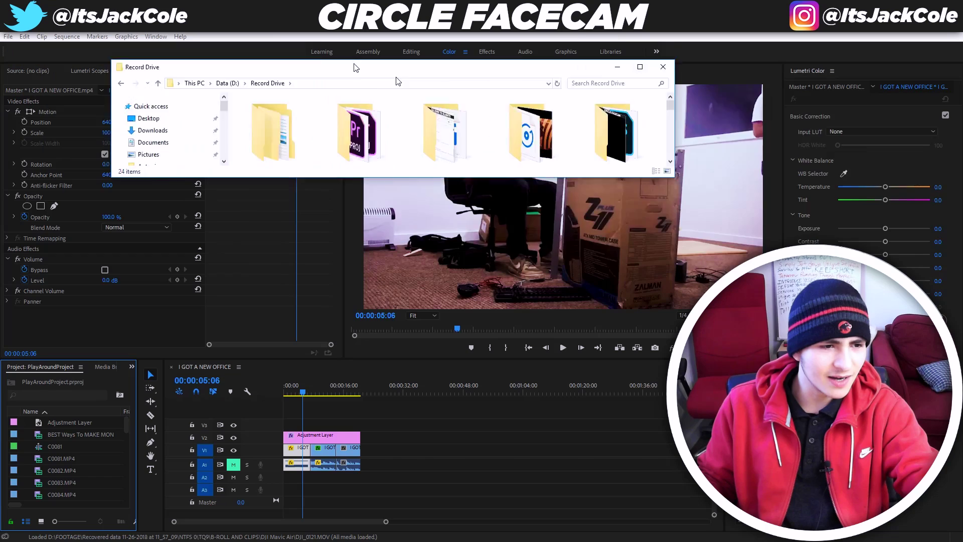
click(911, 187)
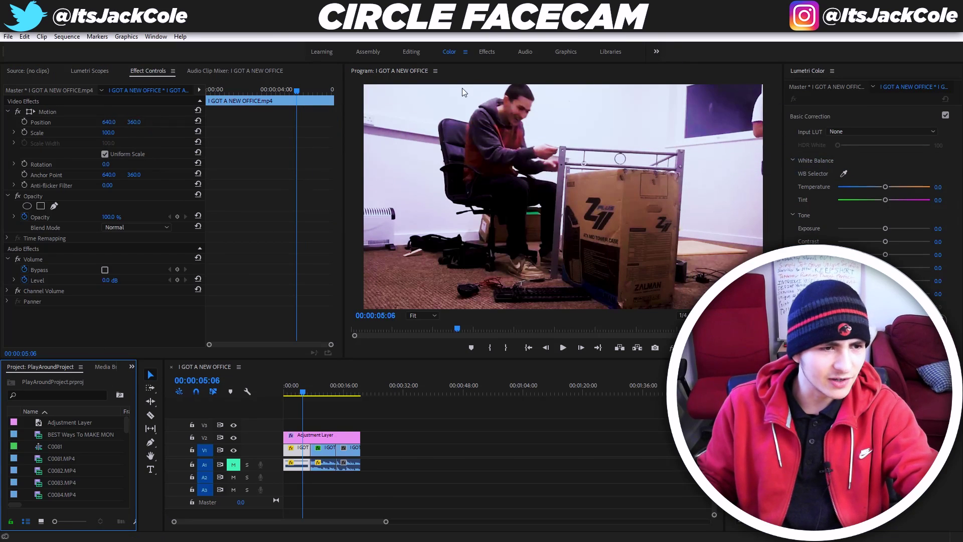
Step: Switch to the Editing workspace and close the Make Money Making talking Head videos sequence
click(411, 53)
click(375, 345)
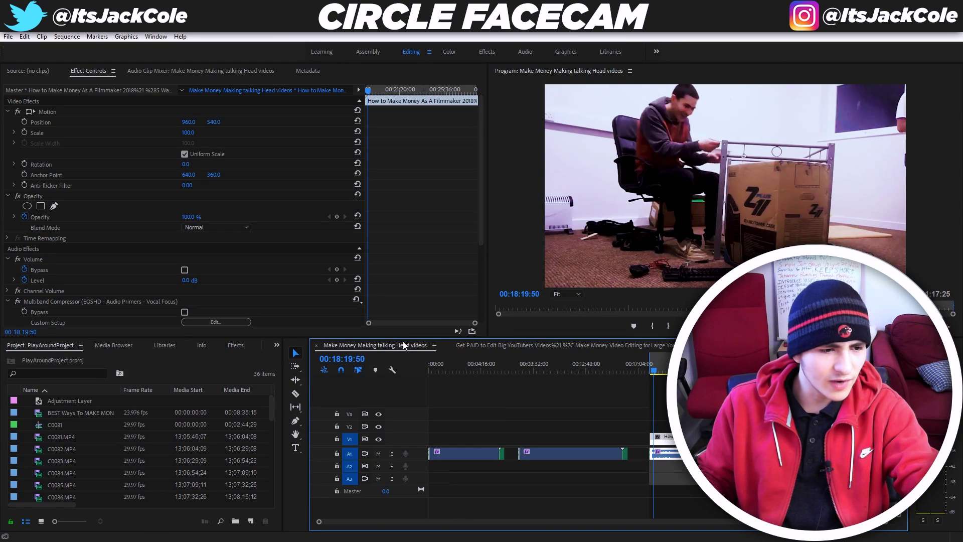
click(316, 345)
key(grave)
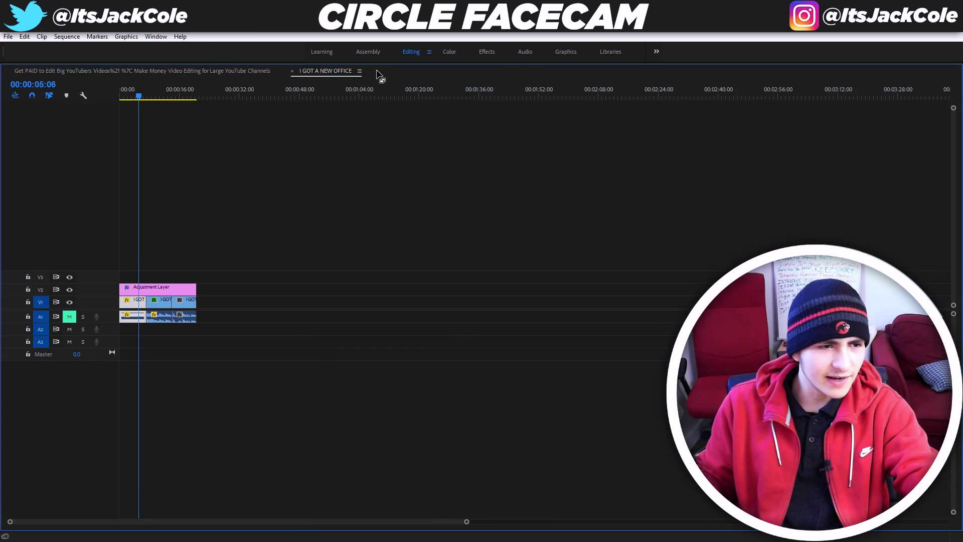
key(grave)
Step: Preview the C0081.MP4, I GOT A NEW OFFICE.mp4 and Get Paid To Film Videos clips
double_click(49, 438)
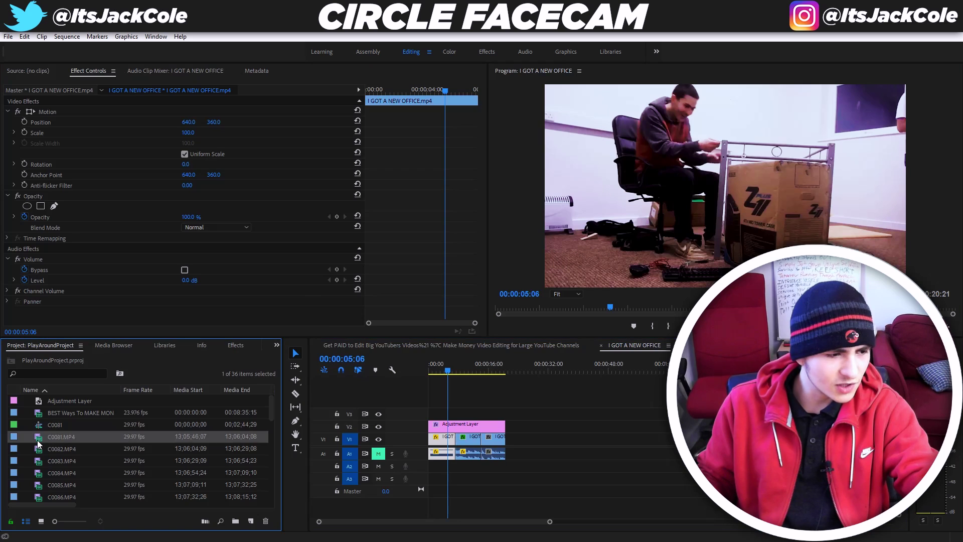
scroll(98, 490, down, 9)
scroll(98, 490, down, 1)
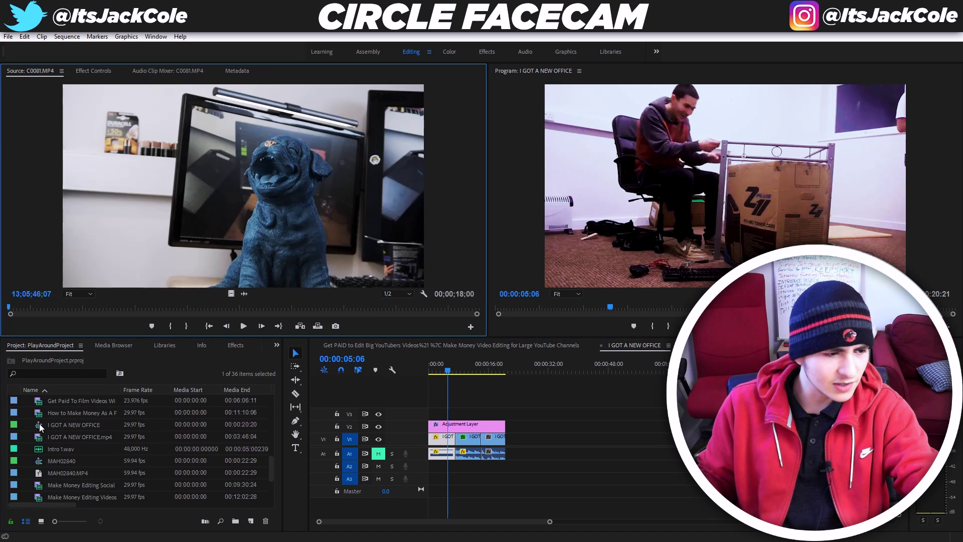
double_click(44, 468)
double_click(40, 437)
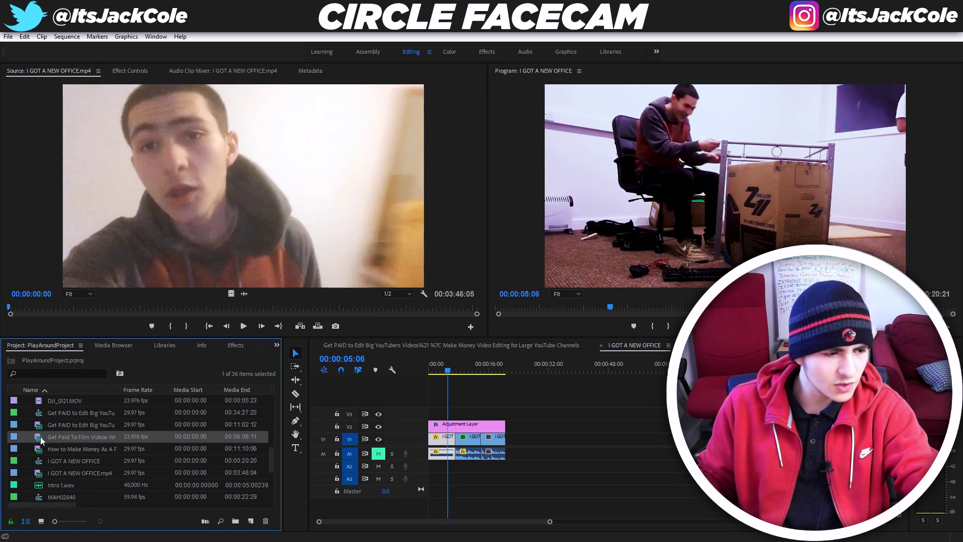
Step: Make a sequence from Get Paid To Film Videos and ripple-trim everything before 00:00:53:06
drag(44, 441, 250, 522)
drag(451, 372, 460, 374)
click(492, 405)
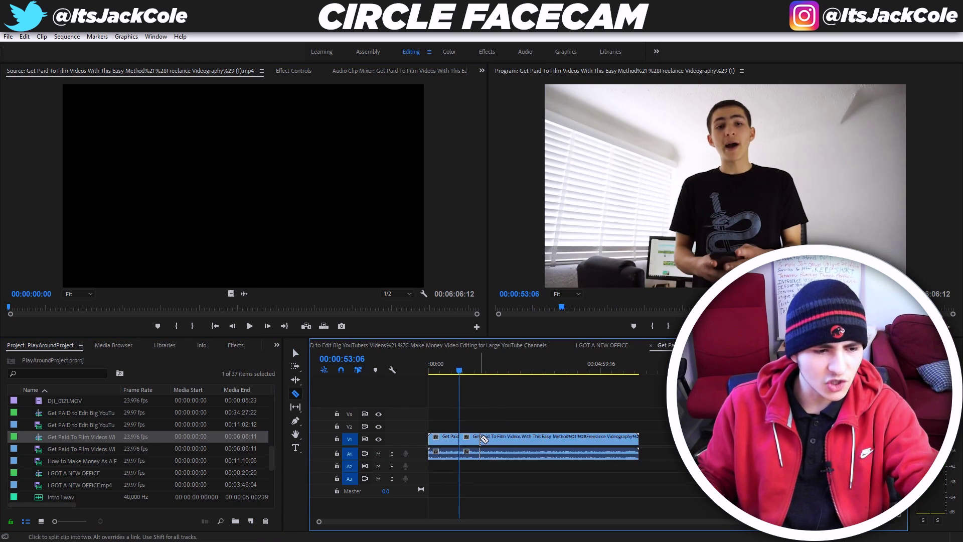
key(q)
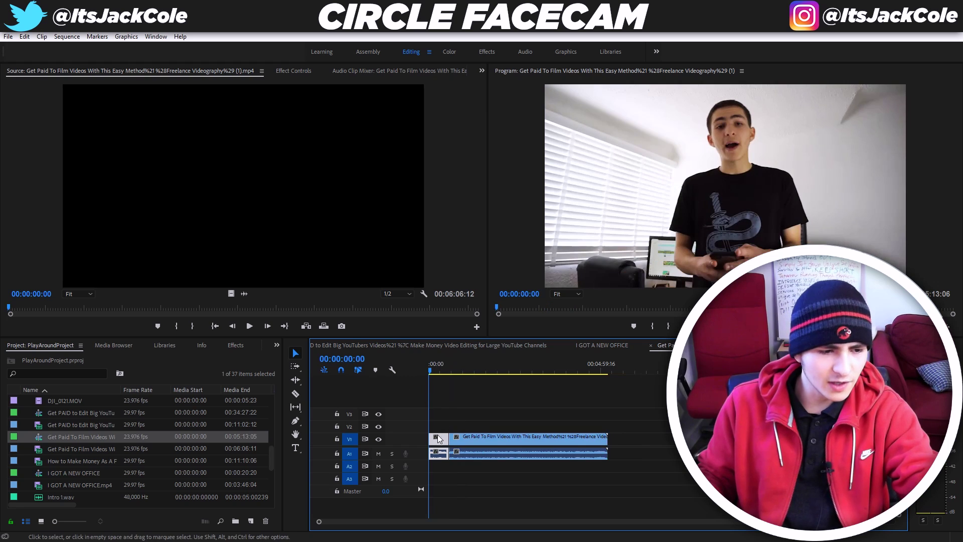
Step: Add an ellipse mask to the clip's Opacity and widen it into a circle around the face
click(293, 71)
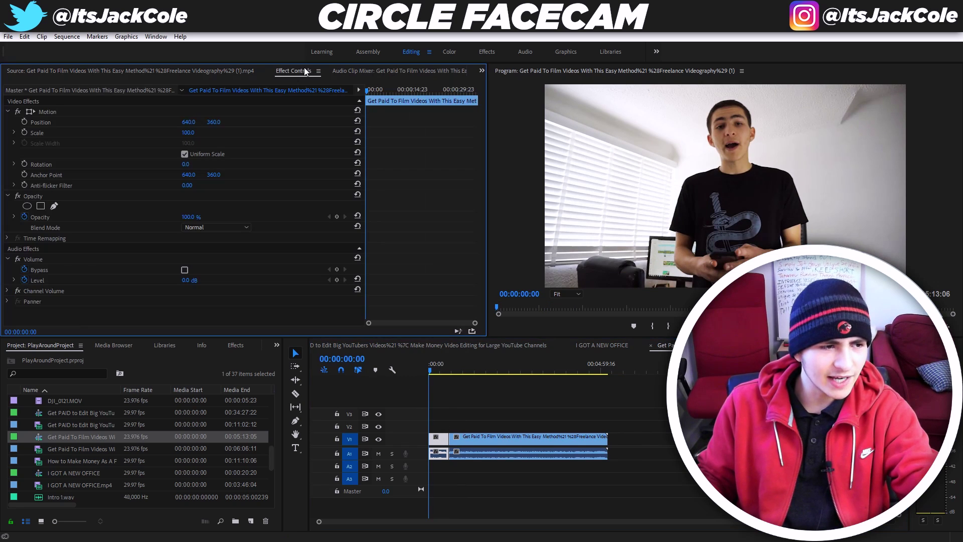
click(35, 198)
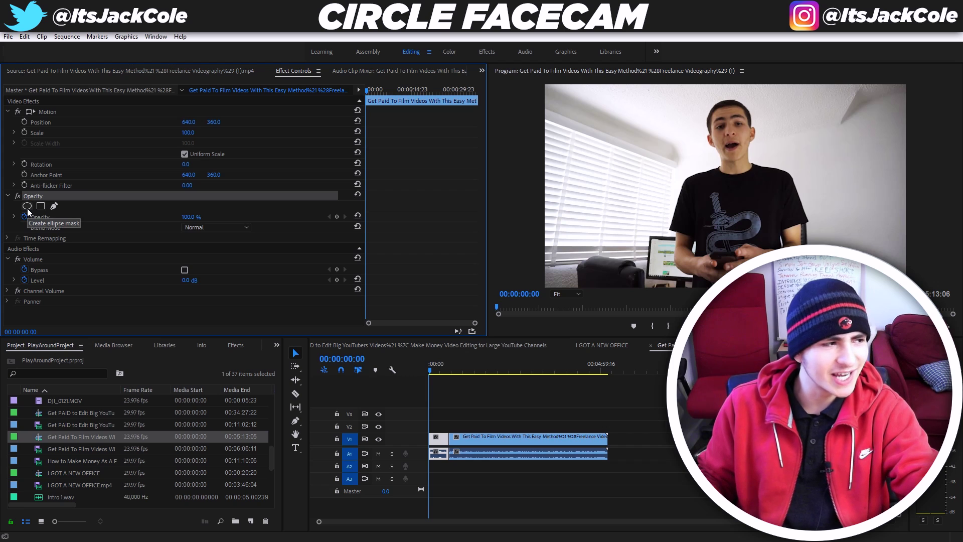
click(27, 207)
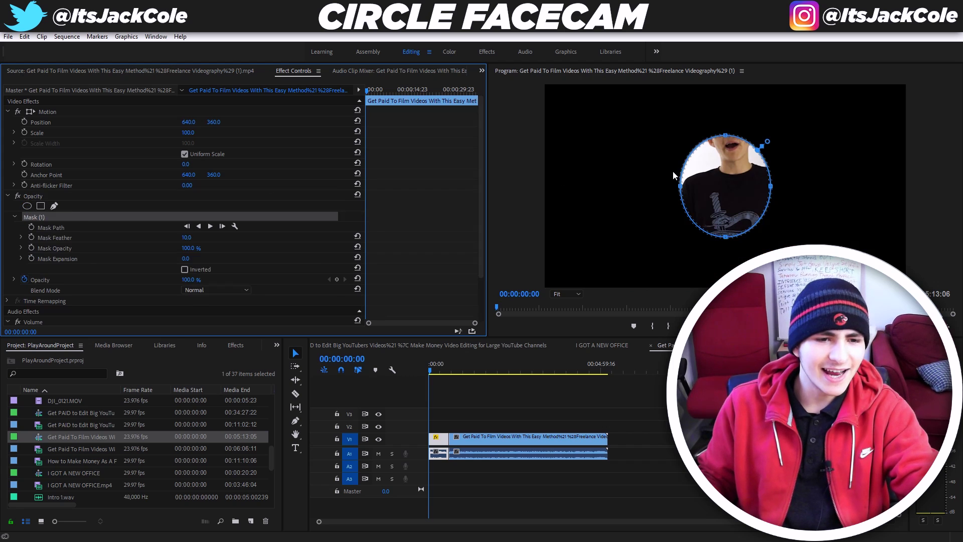
click(771, 188)
drag(772, 188, 757, 149)
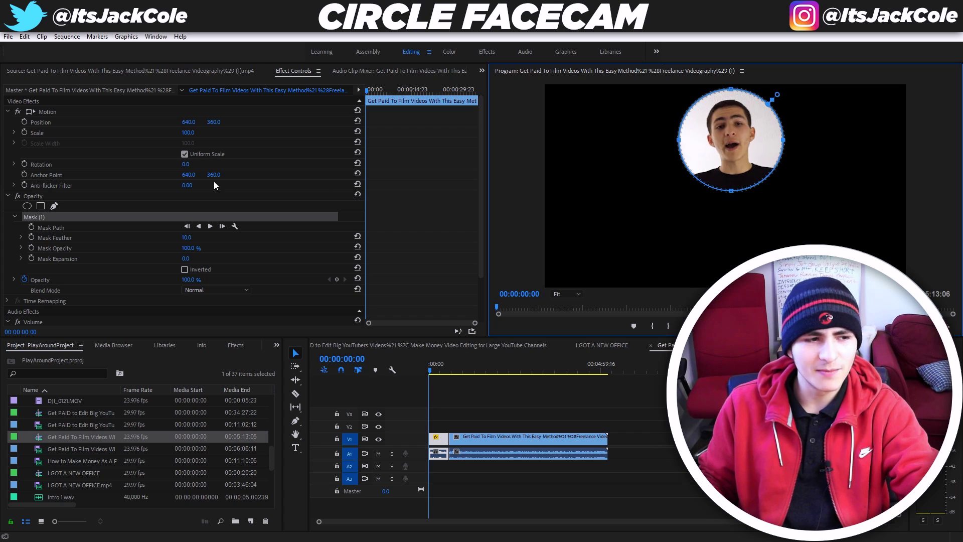
Step: Move the circular clip to the lower-right corner at position 1072.0, 701.3
click(45, 123)
drag(758, 129, 879, 224)
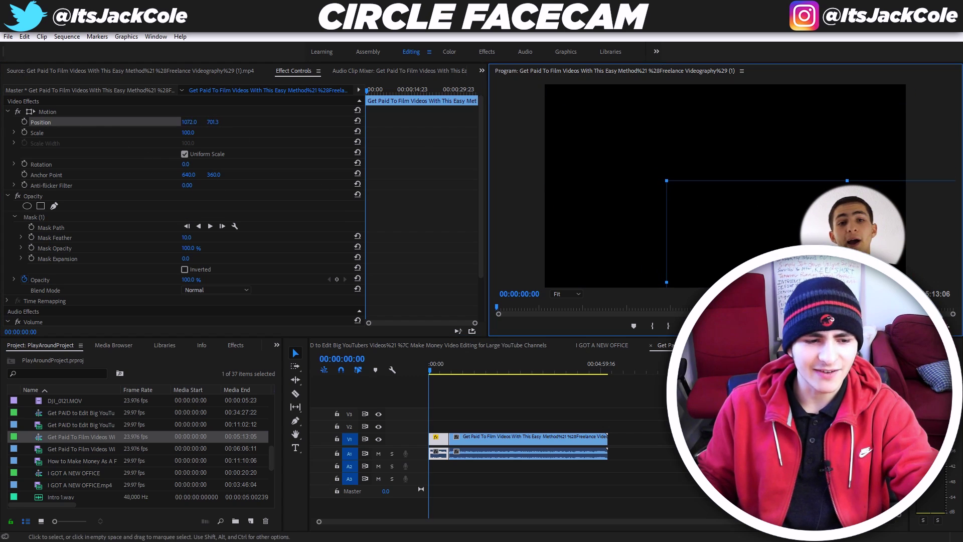
click(803, 402)
Step: Drag FACECAM.png from the ItsJackCole folder onto track V2 above the clip
key(alt+Tab)
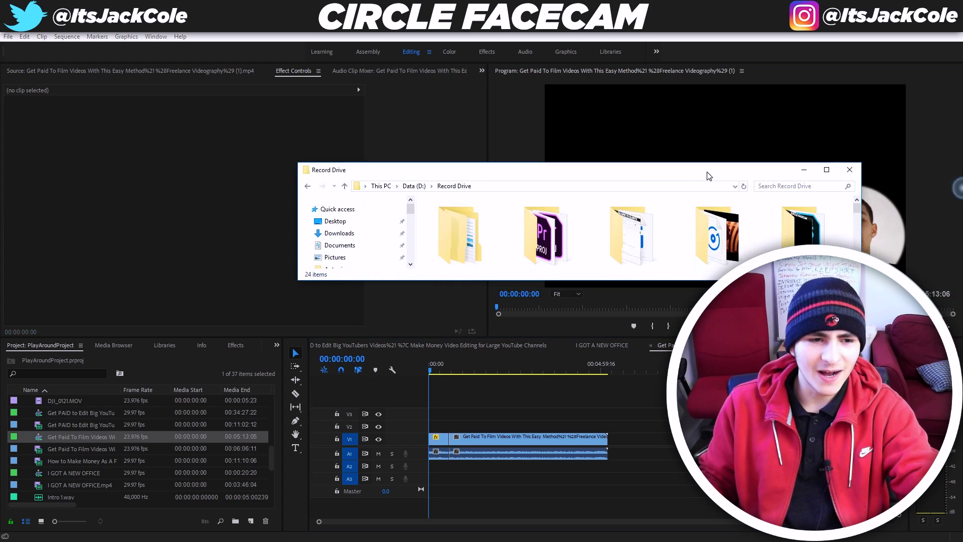
click(450, 122)
double_click(449, 121)
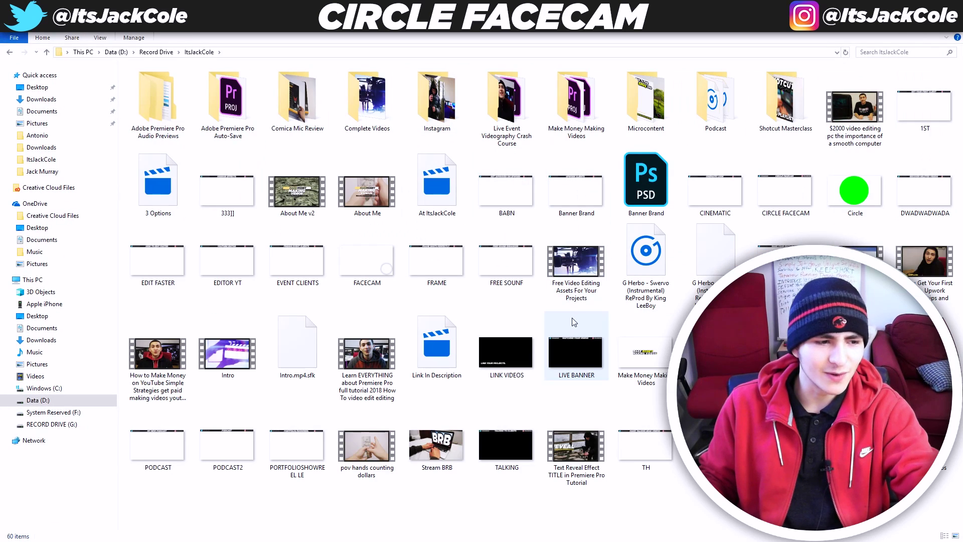
drag(387, 266, 448, 426)
Step: Set the FACECAM image's Scale to 50 and shift its Position values
click(438, 425)
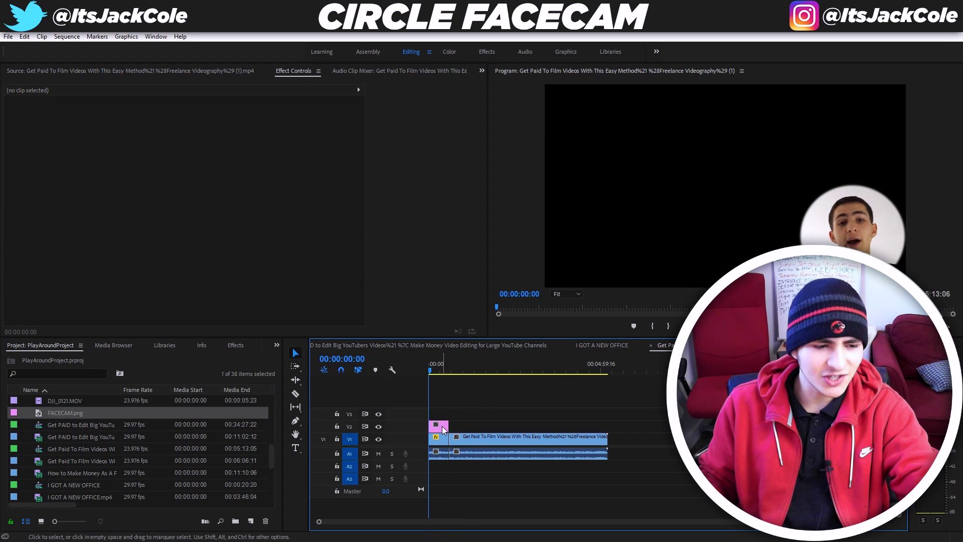
click(32, 125)
click(193, 131)
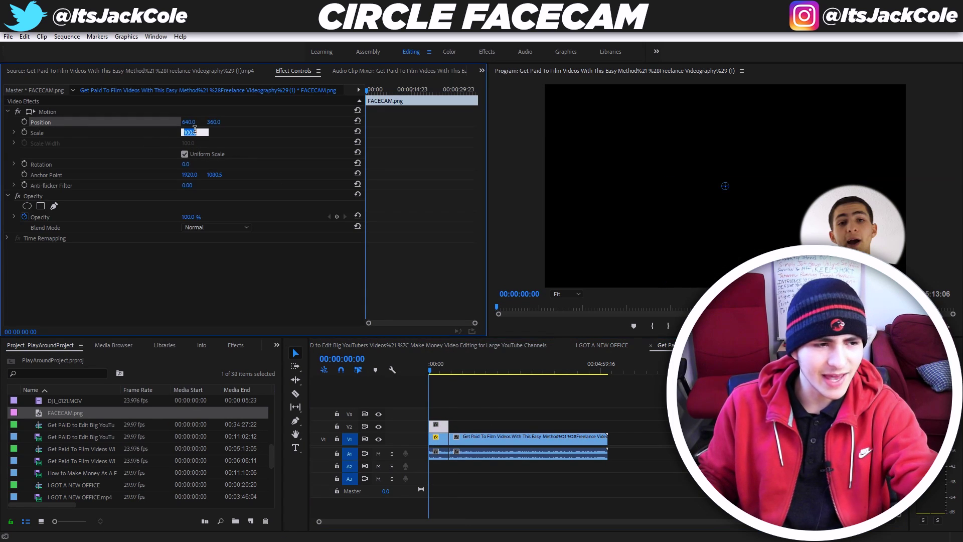
key(Return)
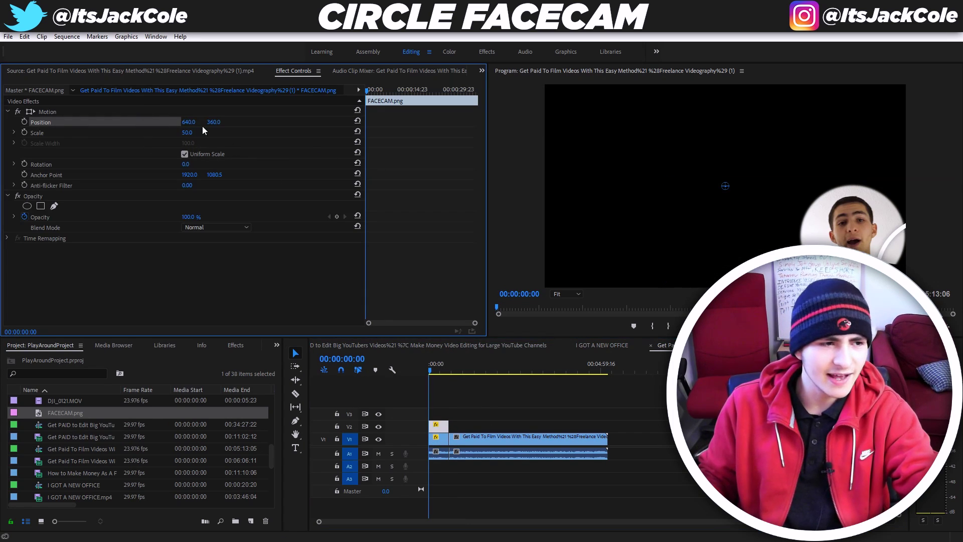
drag(188, 122, 227, 133)
click(192, 133)
click(64, 122)
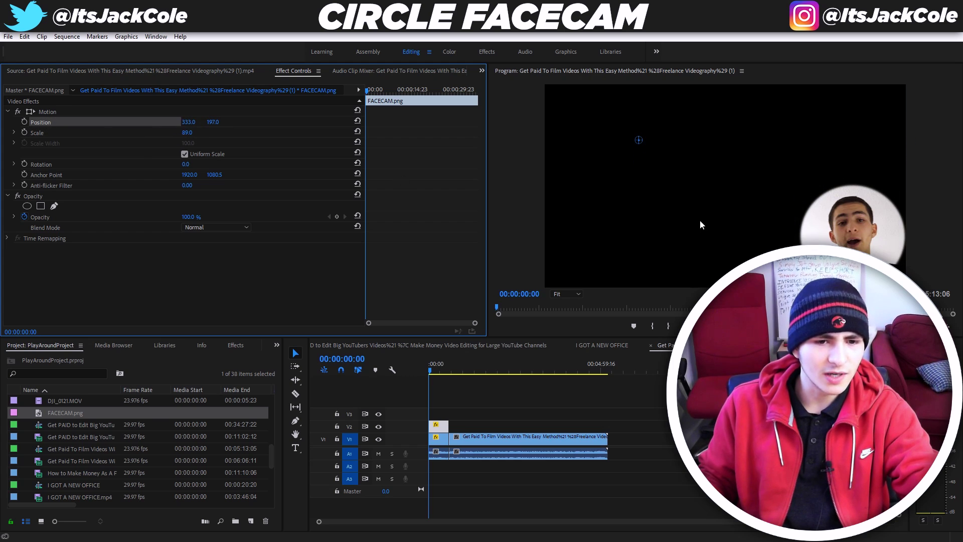
drag(194, 123, 112, 135)
Step: Drag and resize the ring in the Program monitor until it outlines the corner circle
drag(594, 103, 798, 270)
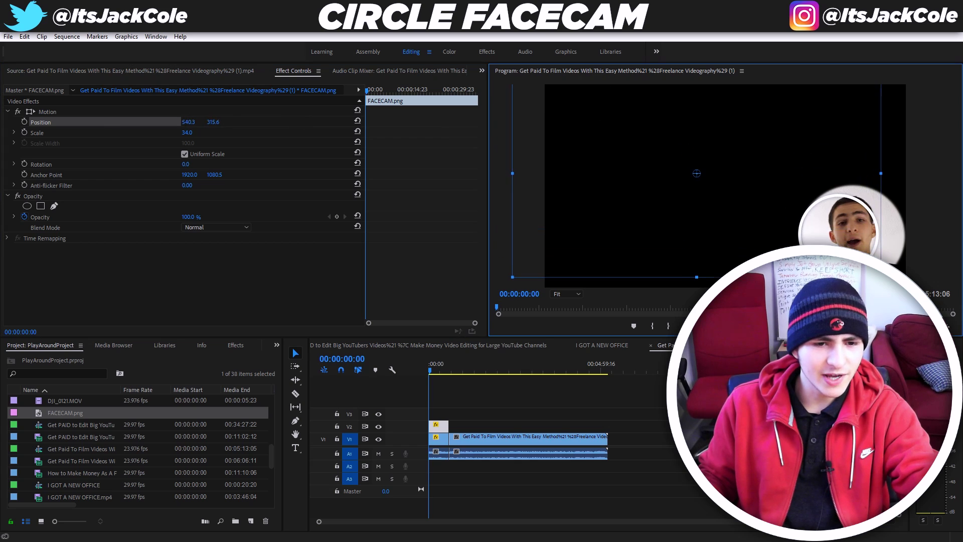
drag(881, 277, 908, 296)
drag(853, 236, 867, 246)
drag(905, 161, 881, 172)
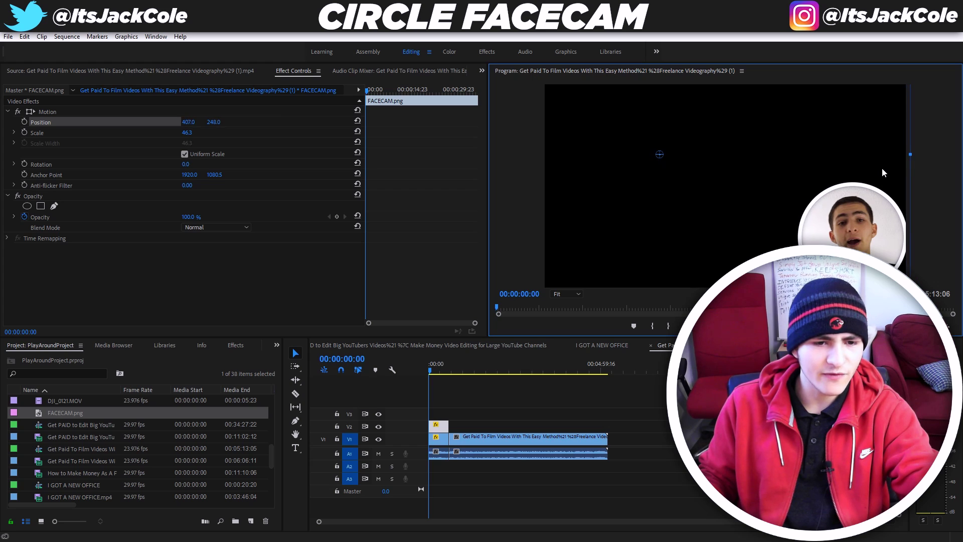
mouse_move(907, 152)
mouse_down()
mouse_move(871, 169)
mouse_move(907, 157)
mouse_move(896, 158)
mouse_up()
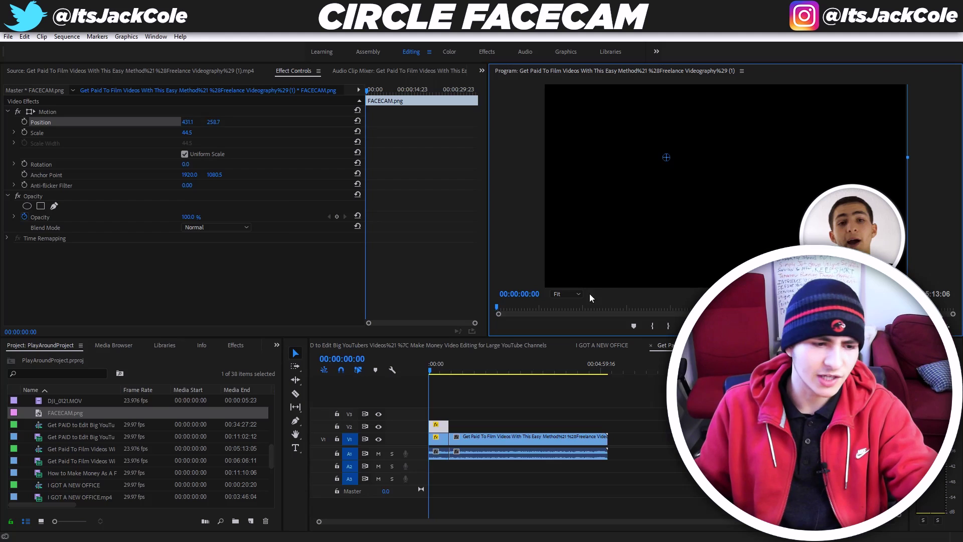
Step: Play back the sequence, mute the A1 audio track, and select the video clip
click(386, 471)
key(space)
click(378, 453)
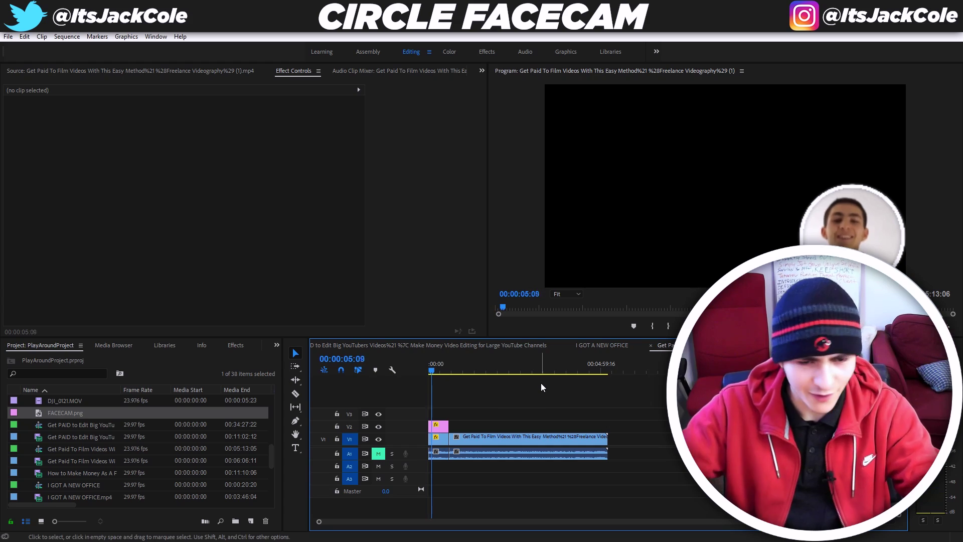
click(542, 452)
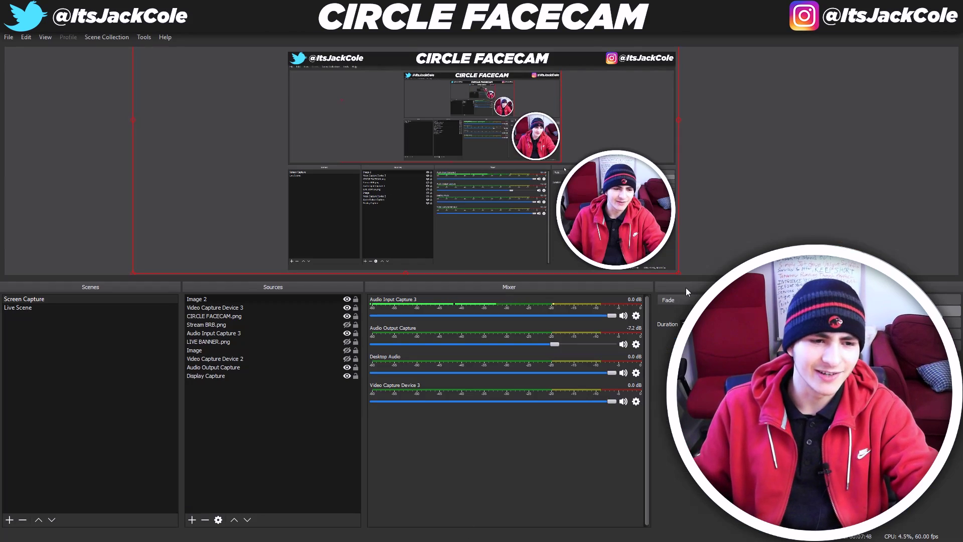